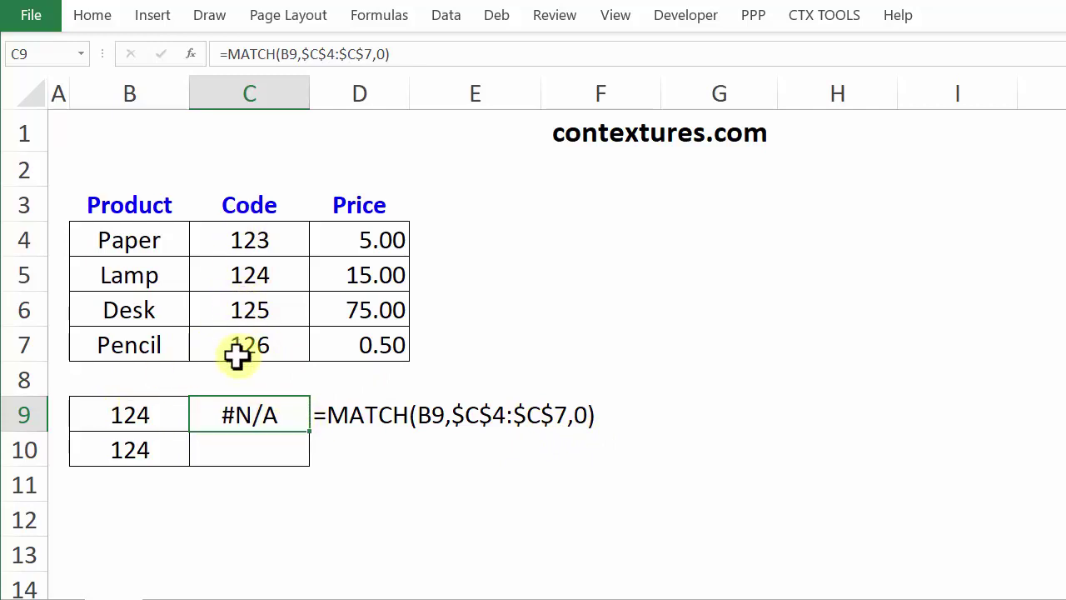
Fill C9's MATCH formula down to C10, where numeric 124 returns 2 but text '124 in B9 gives #N/A.
left_click_drag(303, 430, 304, 459)
left_click(193, 459)
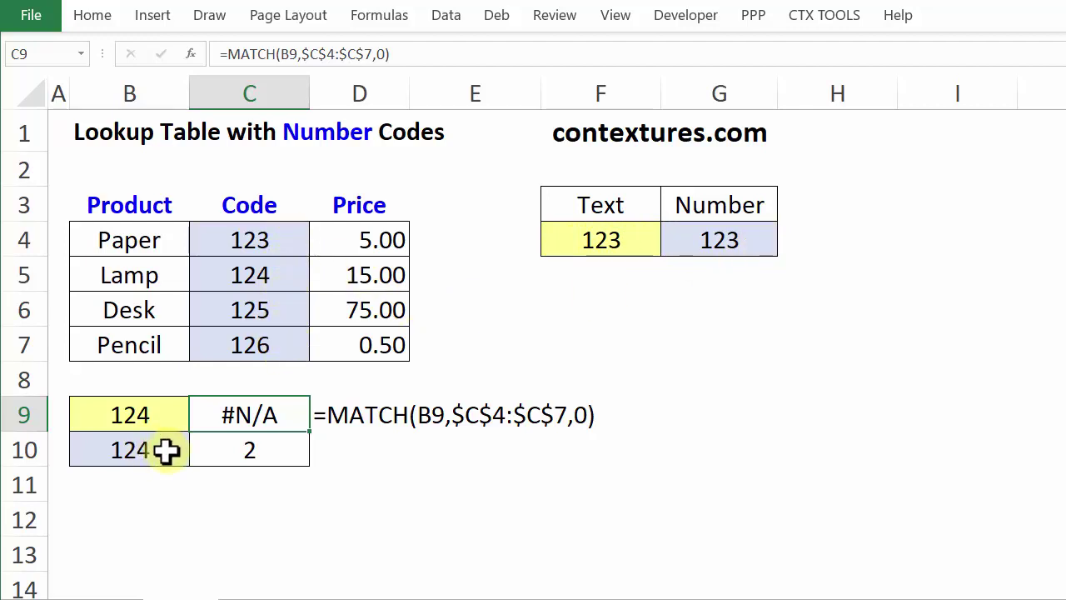
key("Left")
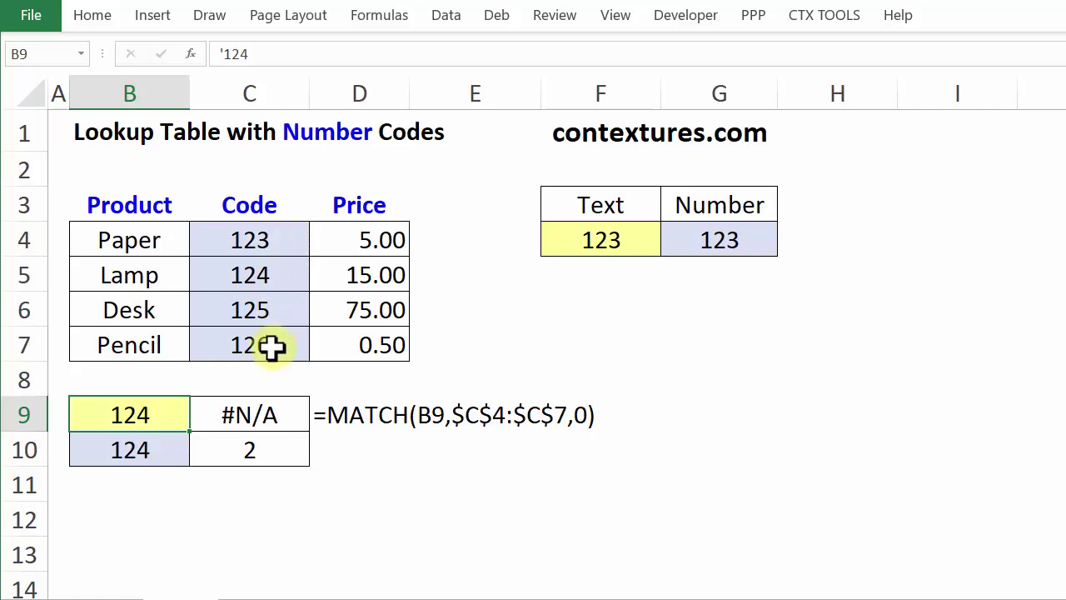
left_click(284, 450)
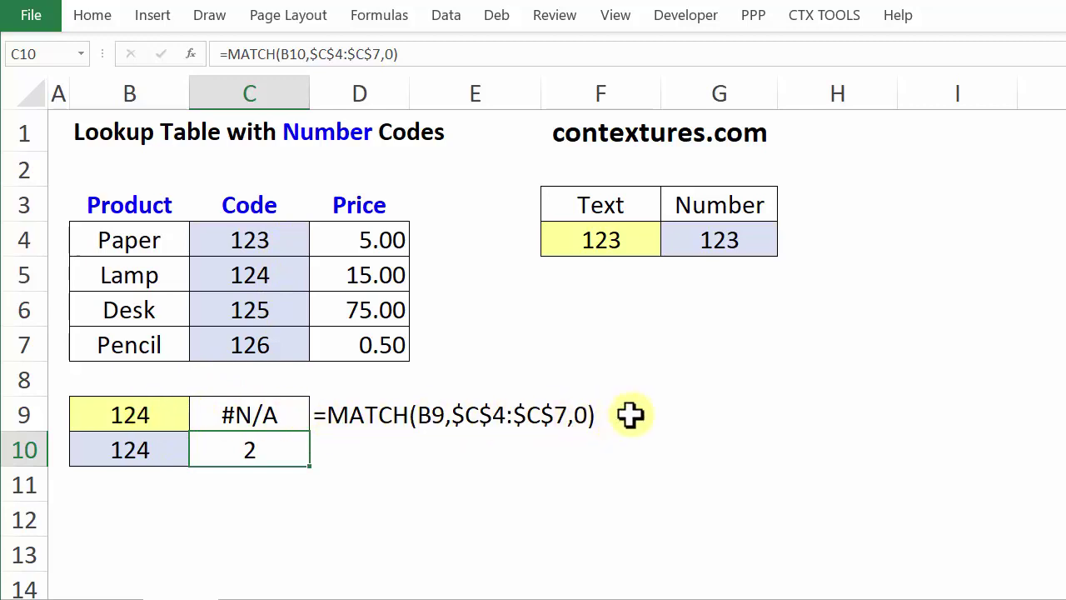
Change C9's lookup value to --B9 so the MATCH returns 2 instead of #N/A.
left_click(209, 414)
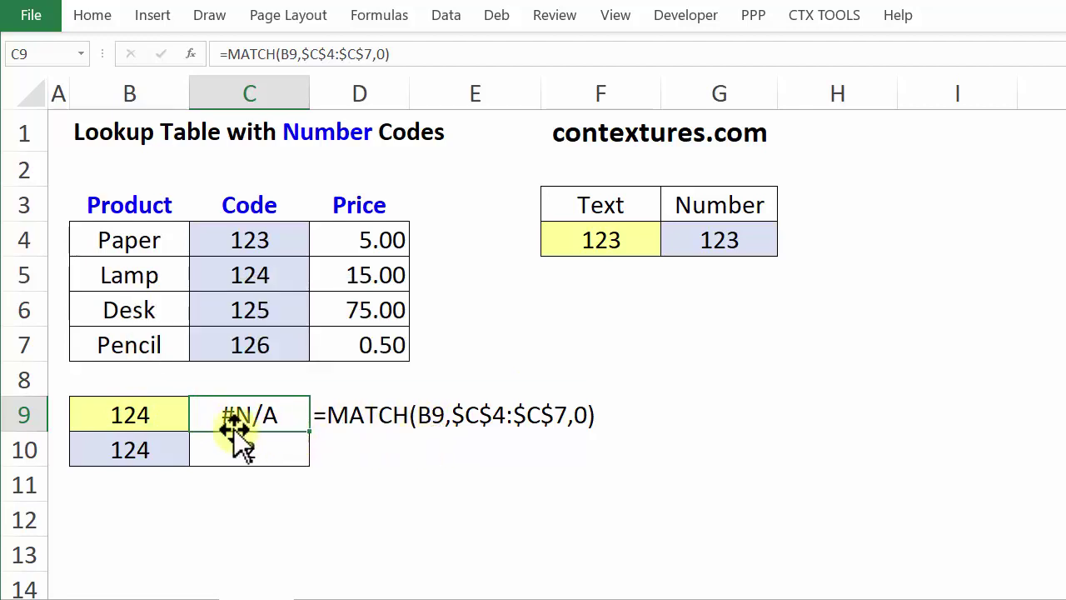
double_click(253, 412)
left_click(195, 415)
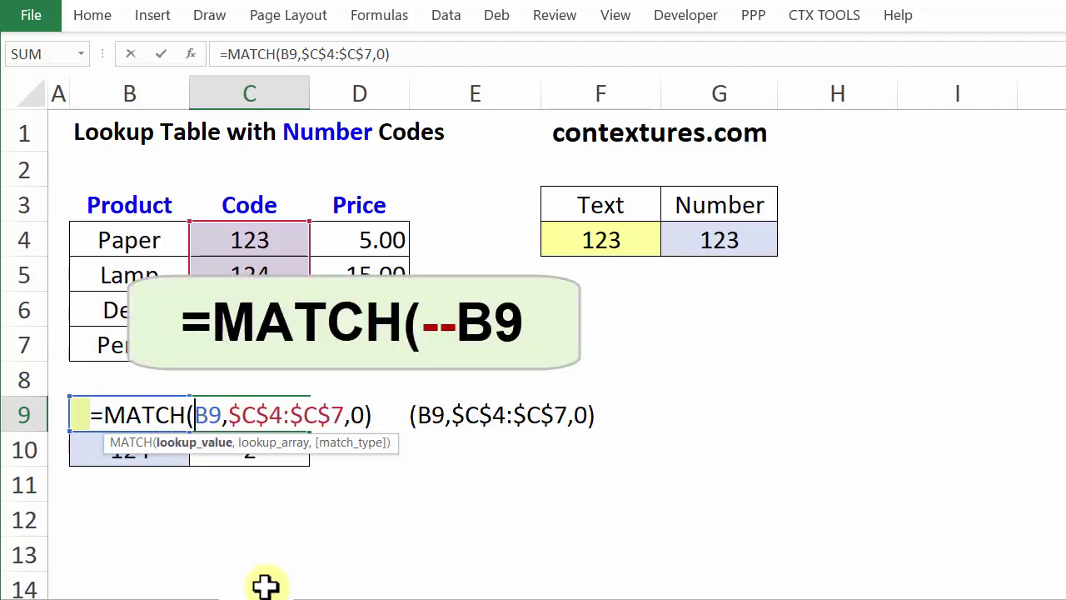
type("--")
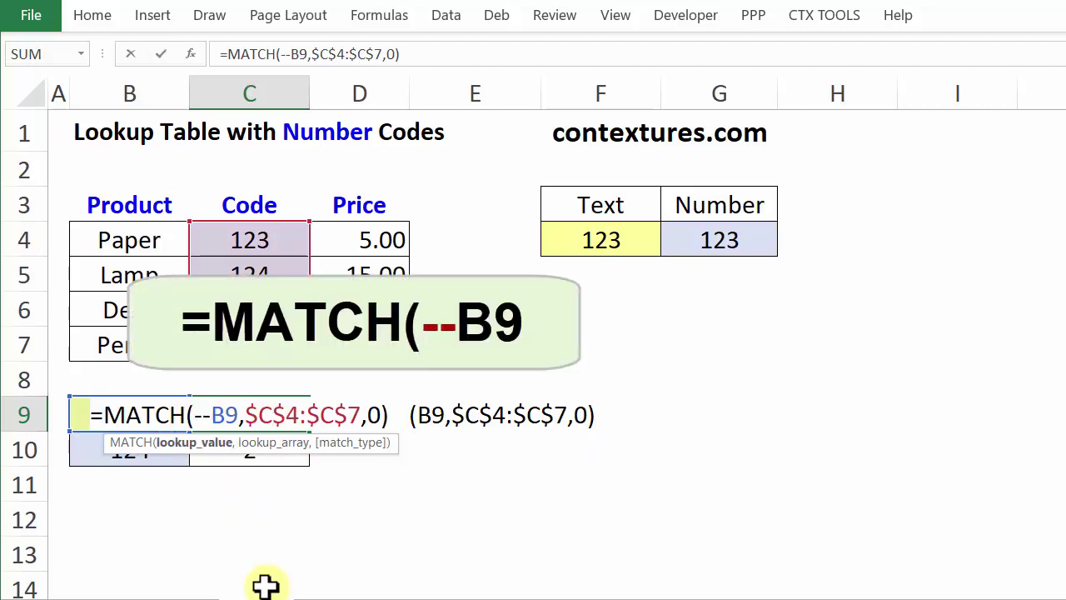
key("Return")
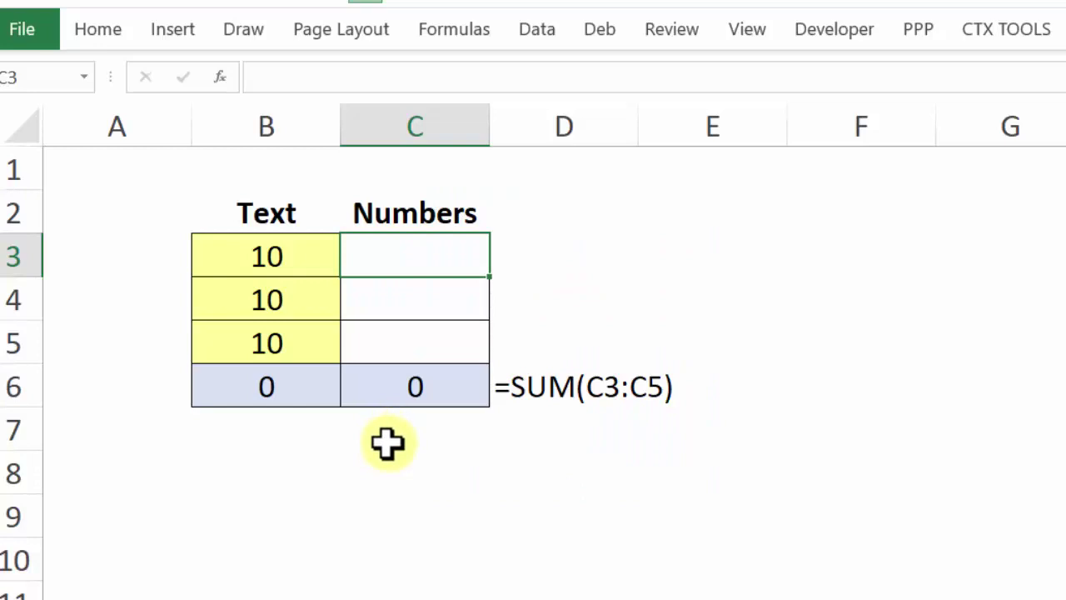
left_click_drag(281, 267, 300, 341)
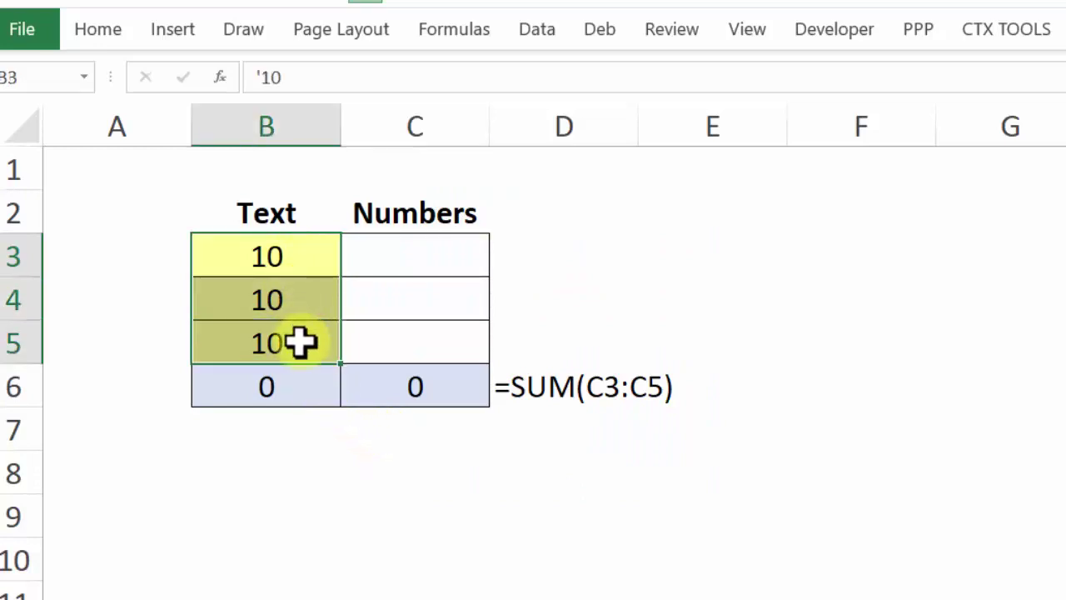
left_click(279, 263)
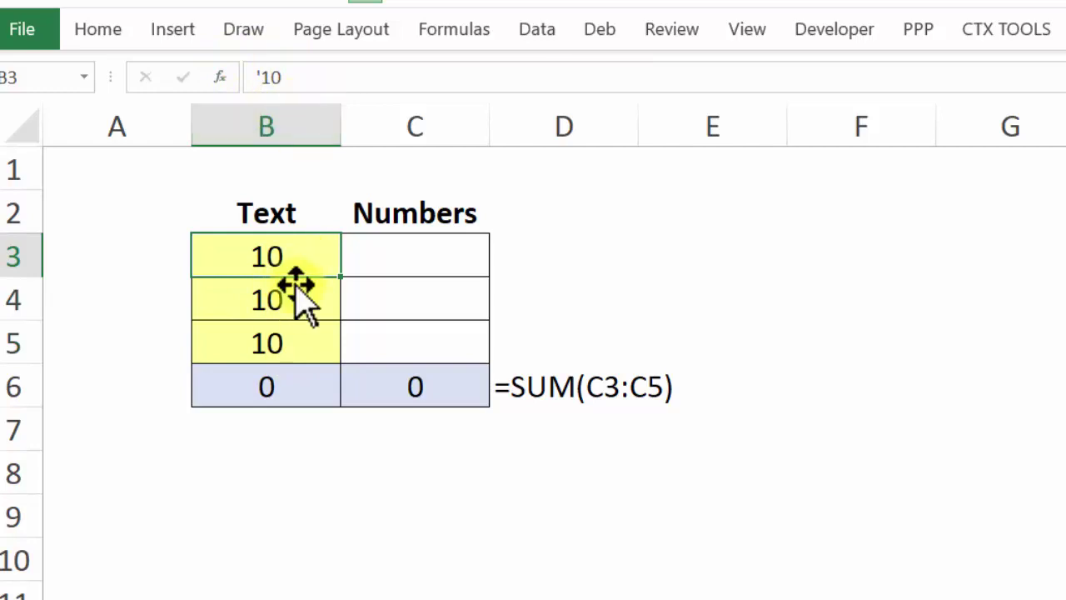
left_click(292, 388)
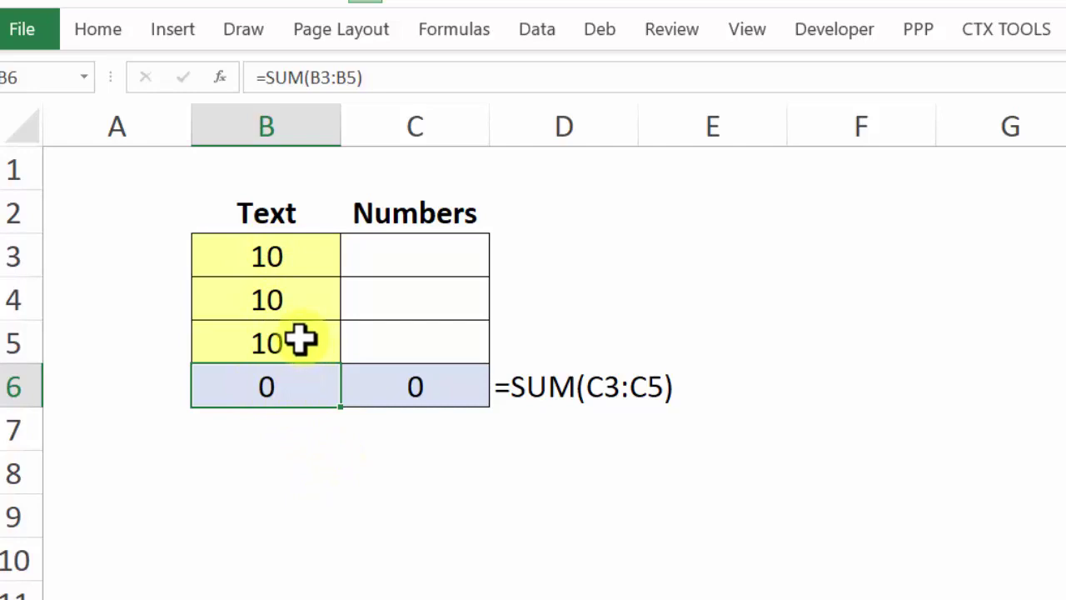
left_click(411, 260)
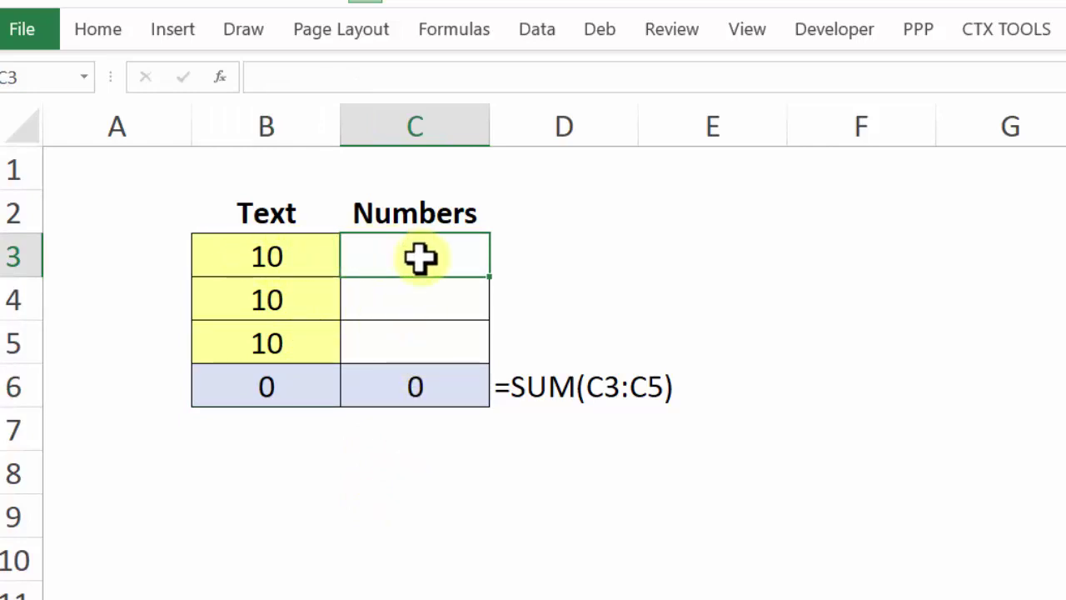
Enter =--B3, =B4*1 and =B5+0 in C3:C5 to convert the text 10s to numbers.
type("=")
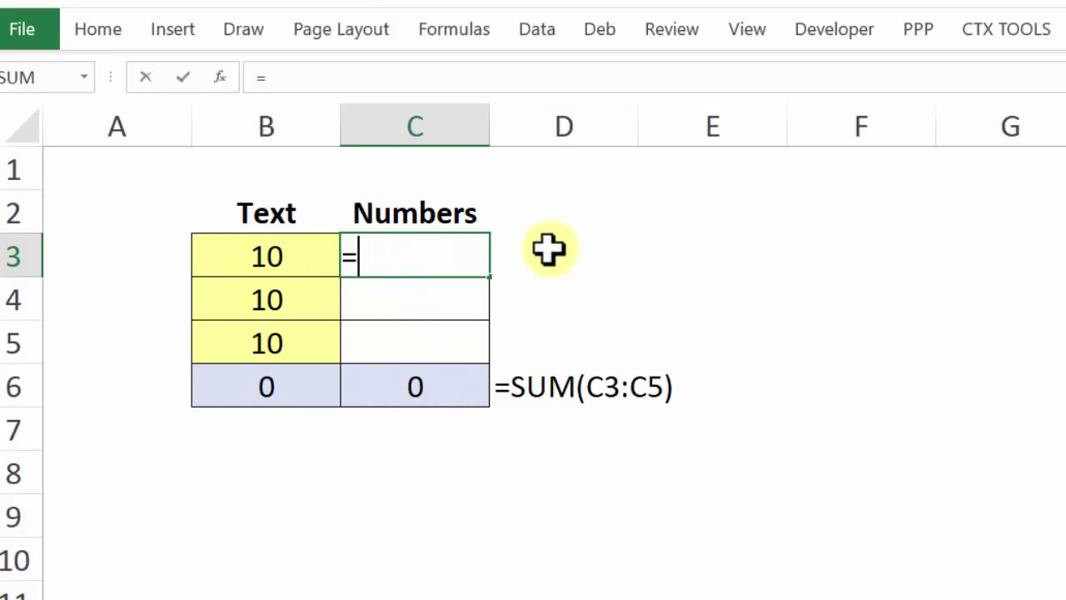
type("--")
left_click(298, 264)
key("Return")
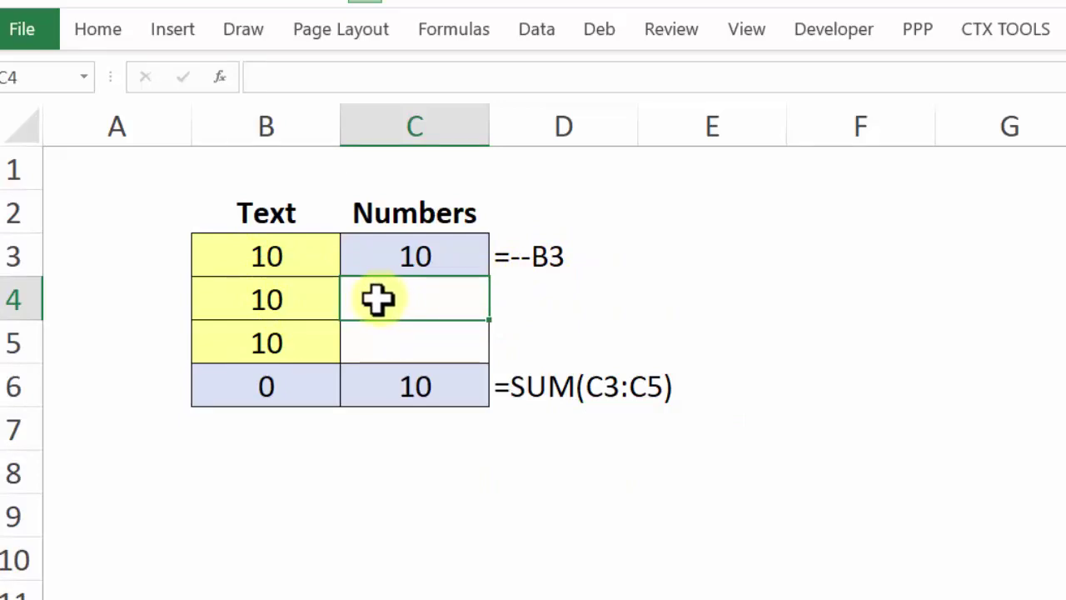
type("=")
left_click(287, 300)
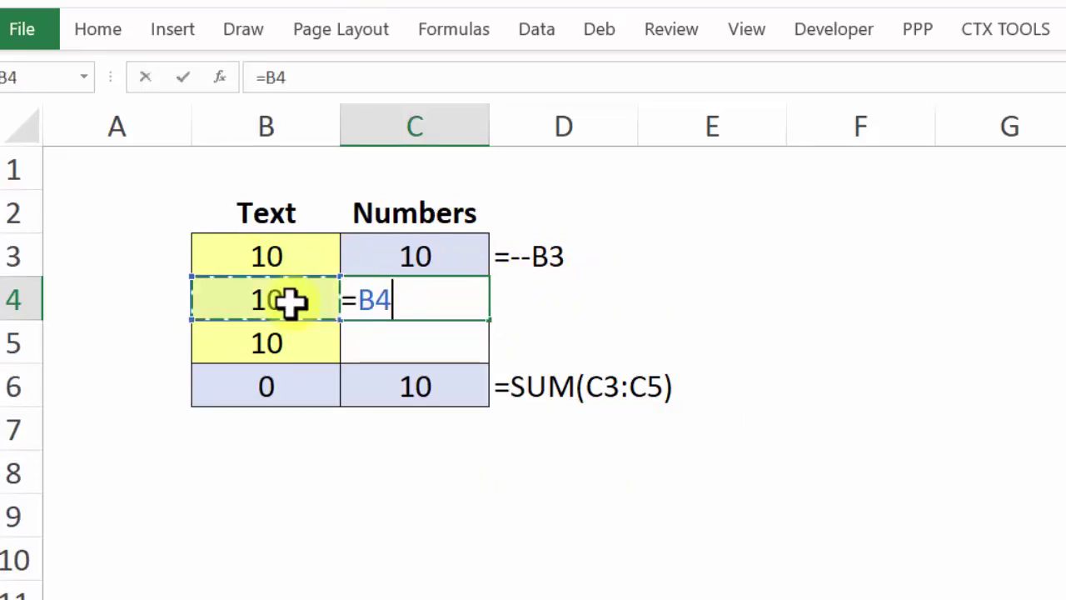
type("*1")
key("Return")
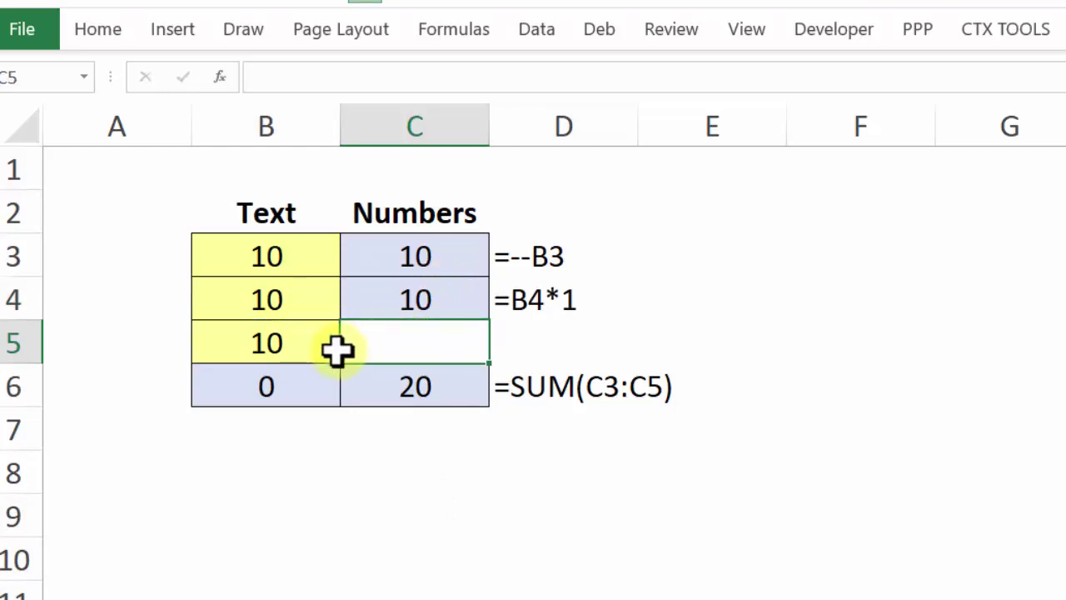
type("=")
left_click(309, 331)
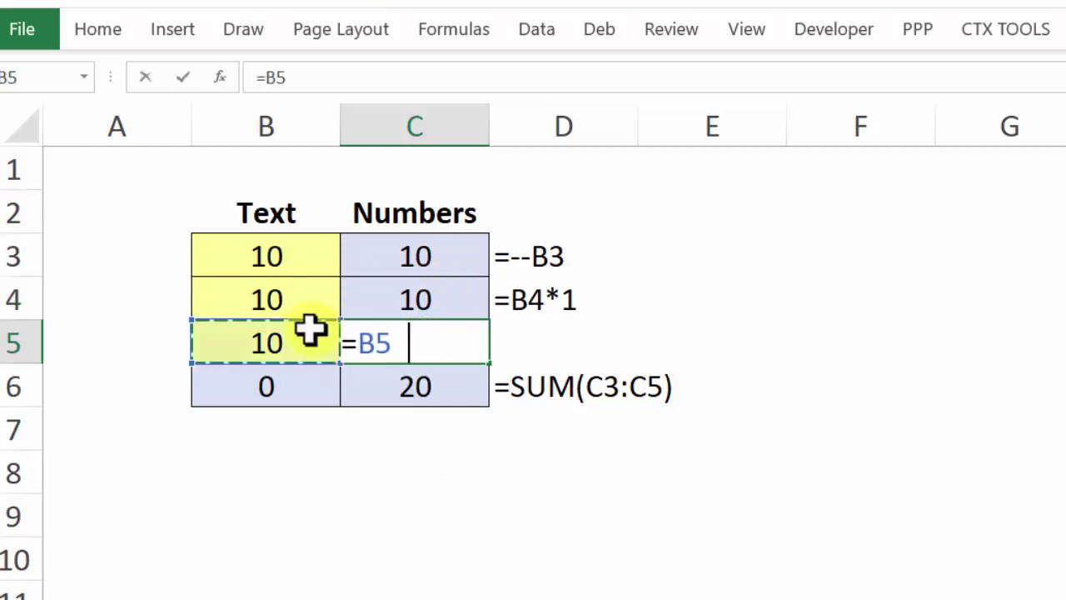
type("+0")
key("Return")
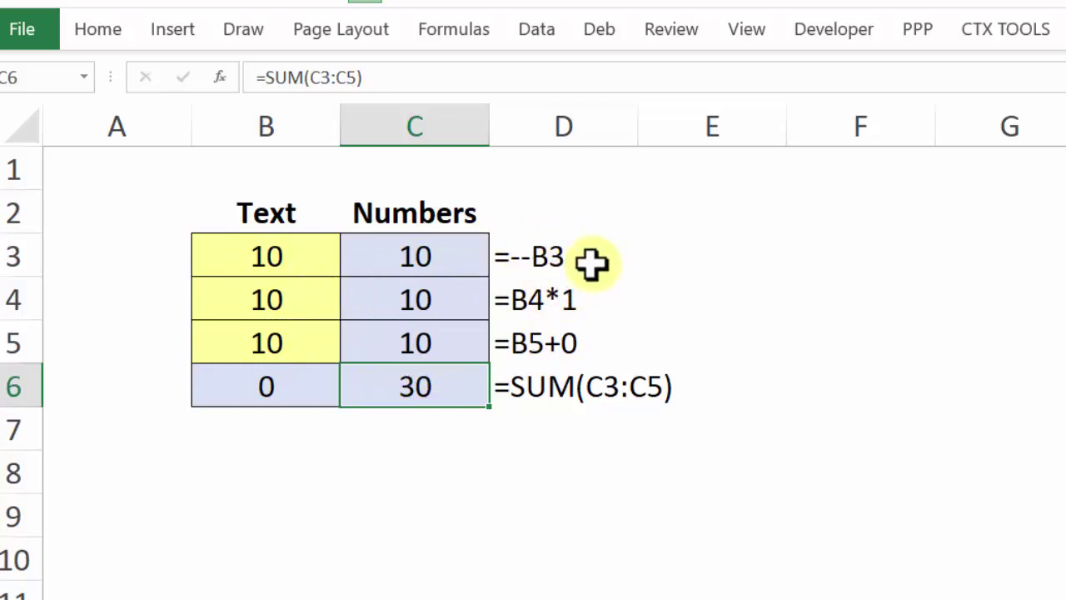
left_click(361, 258)
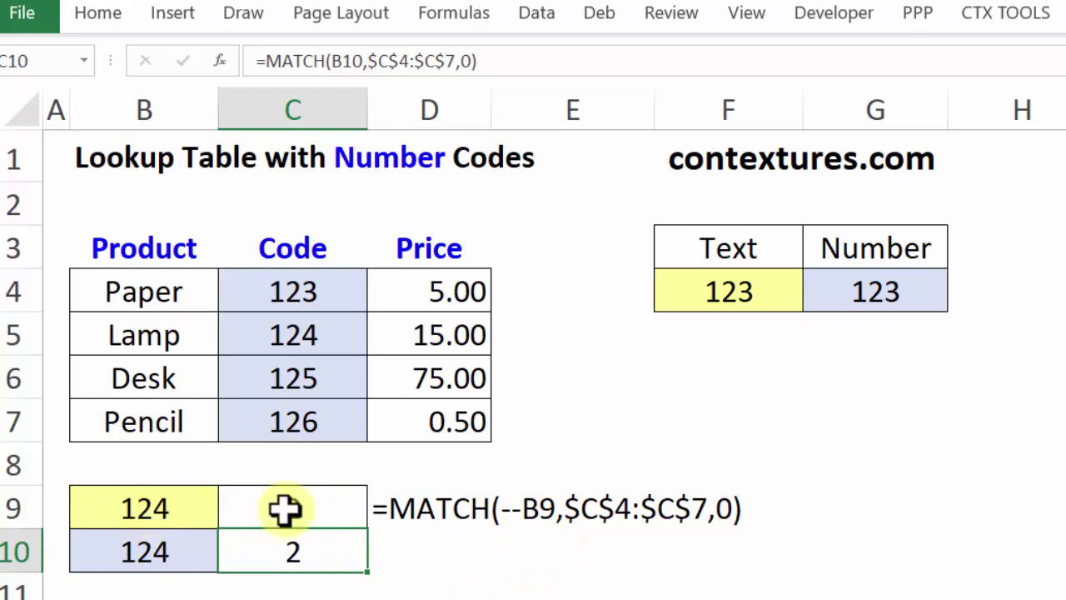
Copy C9's MATCH(--B9,…) formula down to C10 so both rows return position 2.
left_click(333, 508)
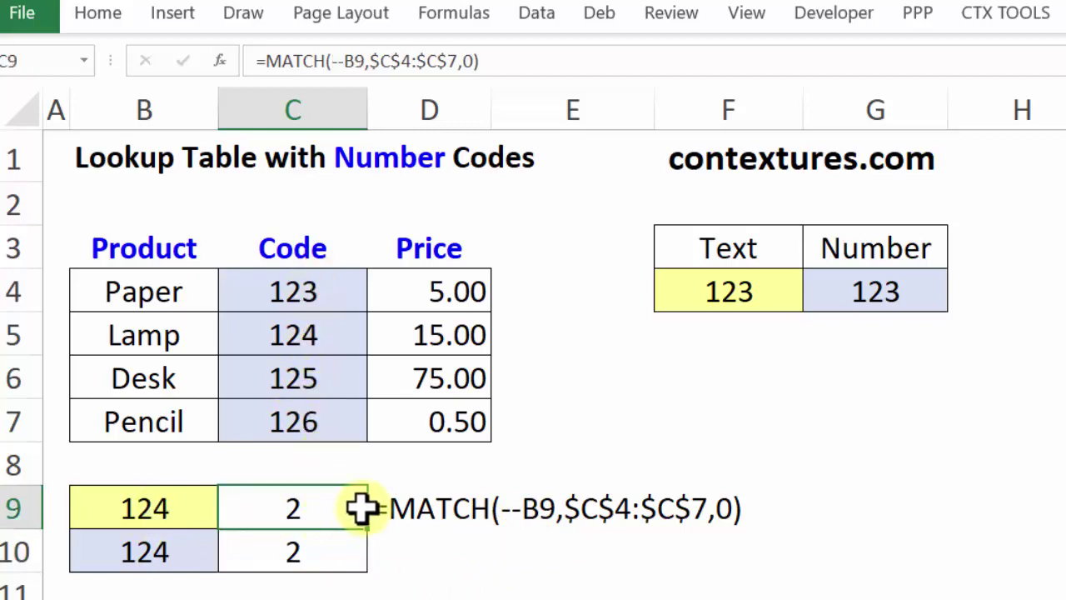
left_click_drag(367, 531, 364, 554)
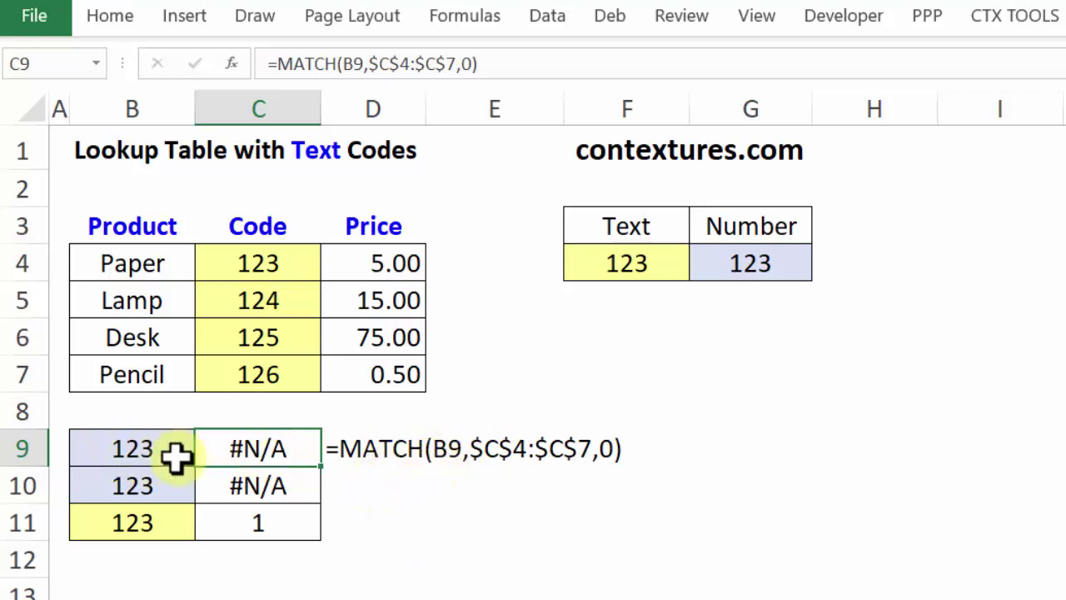
Append &"" to B9 in C9's MATCH formula and fill it down to C11.
double_click(249, 448)
left_click(232, 450)
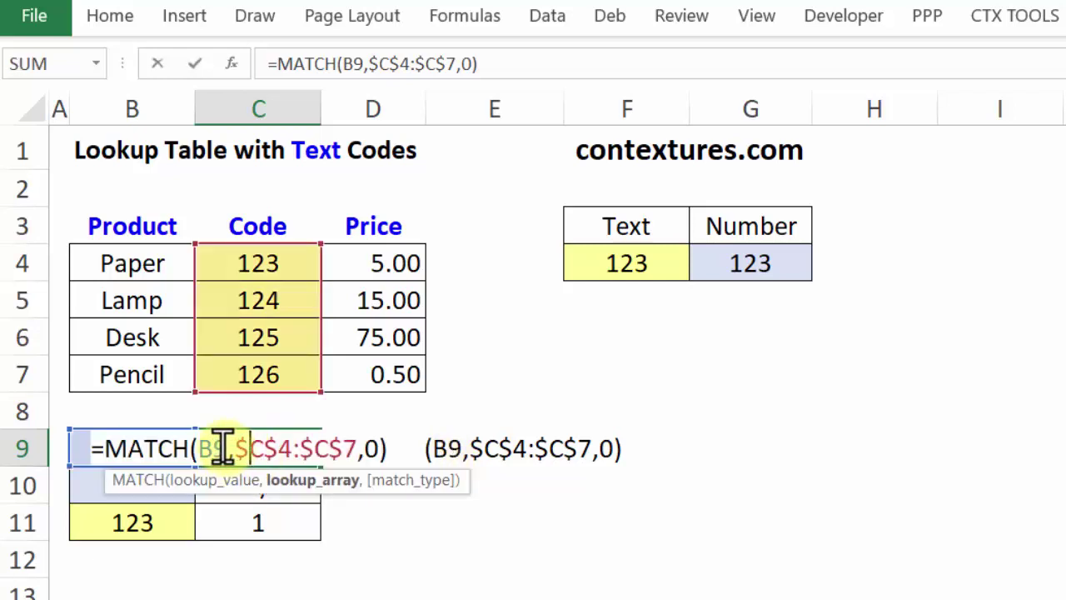
left_click(222, 448)
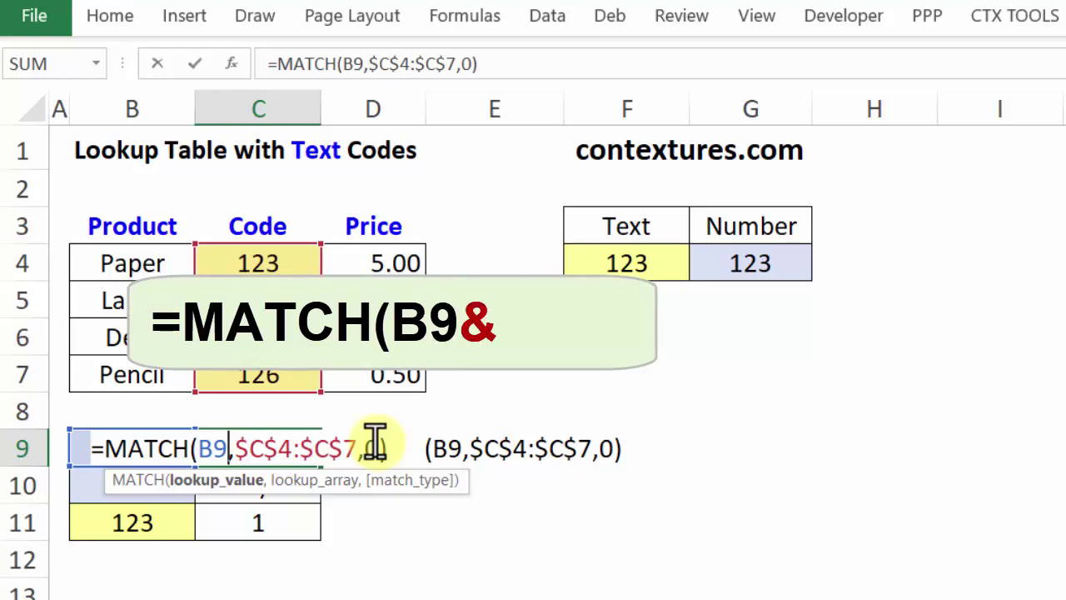
type("&")
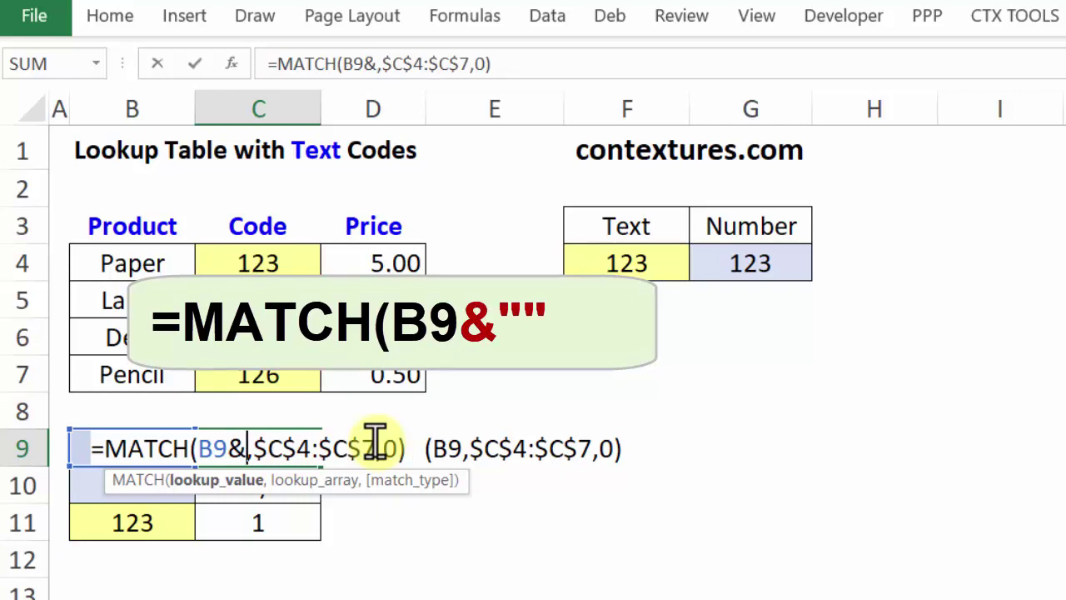
type("\"\"")
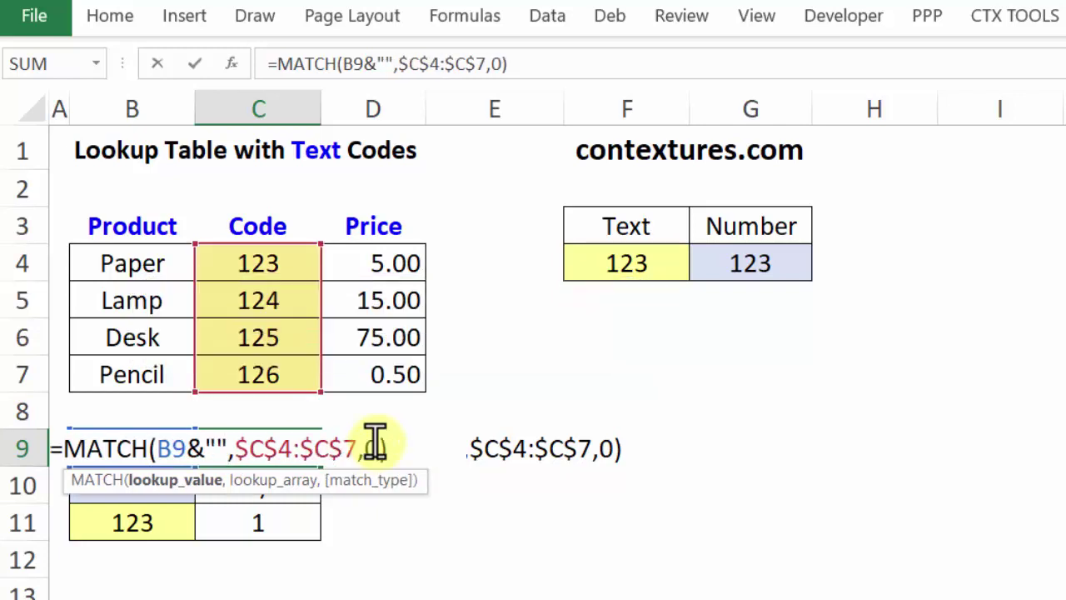
key("ctrl+Return")
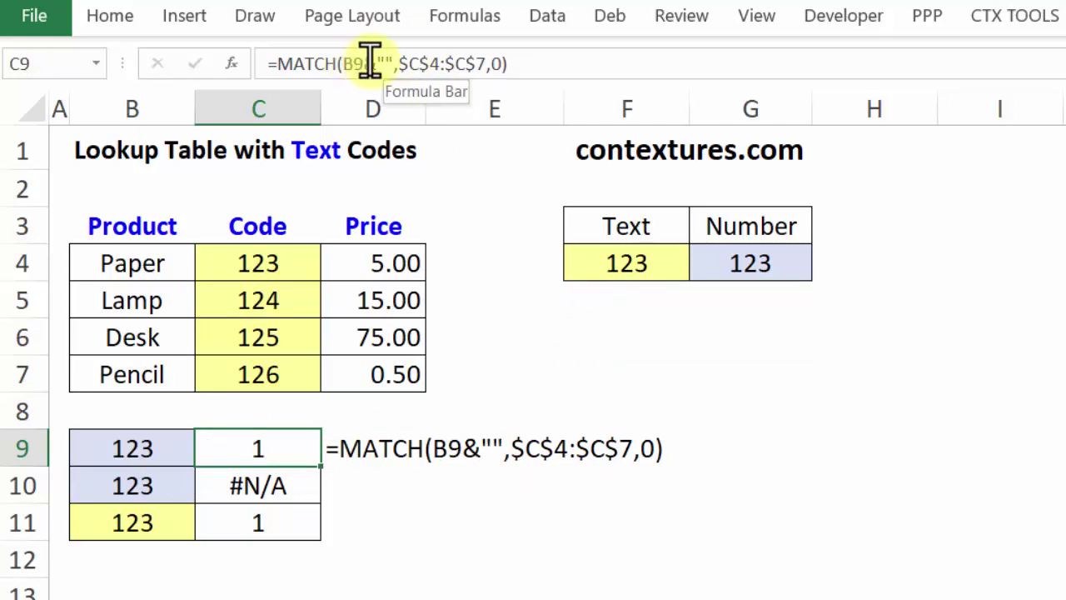
double_click(319, 467)
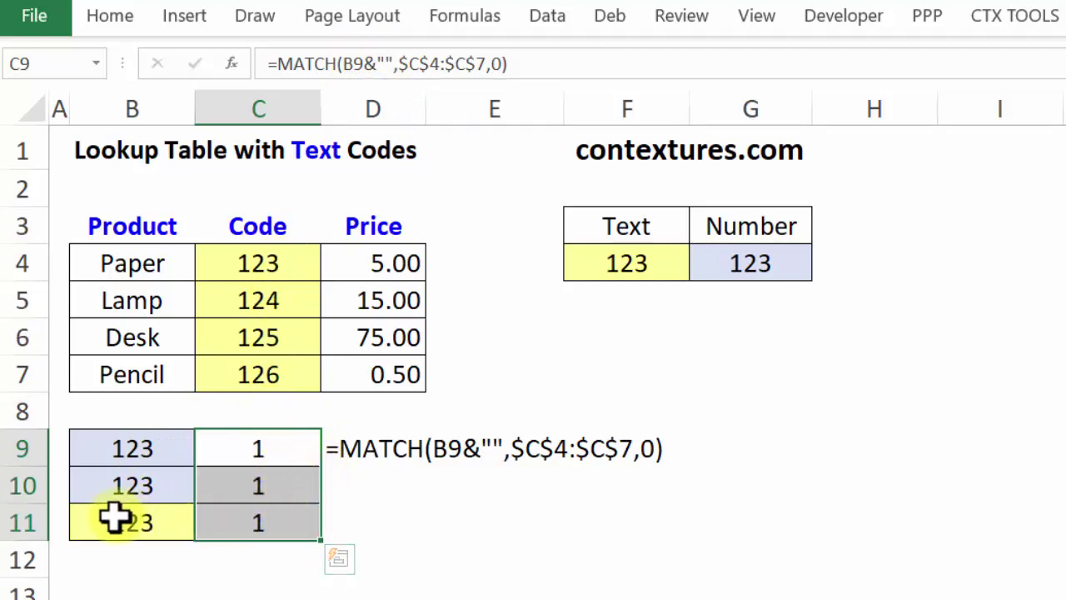